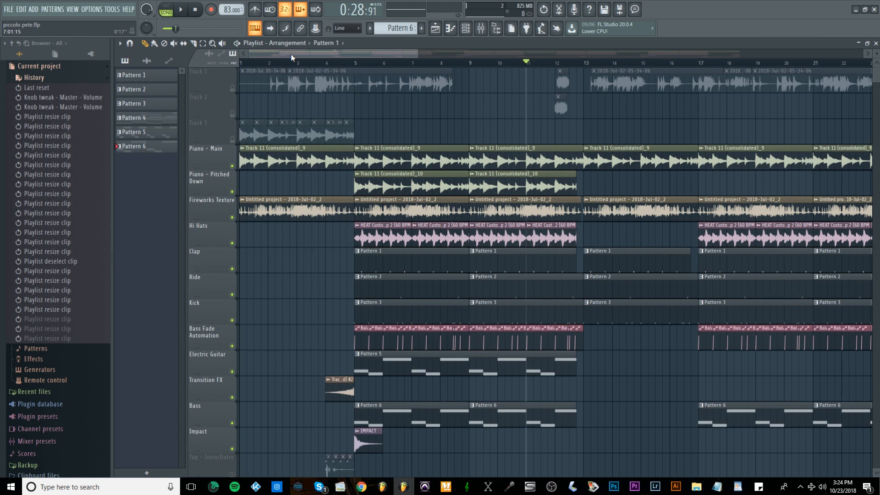
Mute the Transition FX track and play the arrangement from the start past the drop at bar 5.
{"action": "left_click", "coordinate": [237, 399]}
{"action": "left_click", "coordinate": [248, 64]}
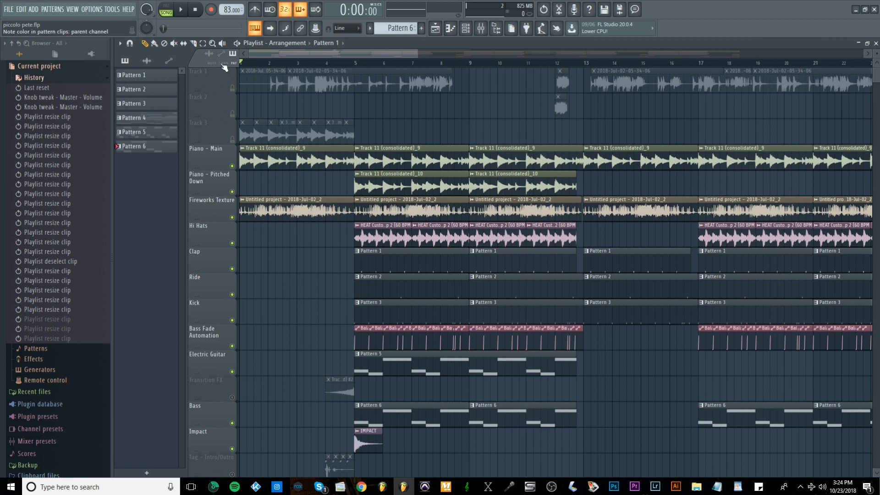
{"action": "key", "text": "space"}
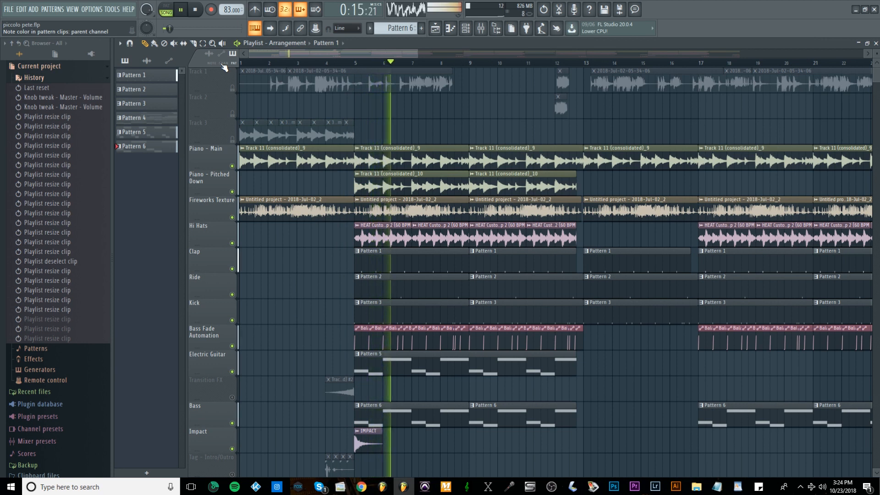
{"action": "key", "text": "space"}
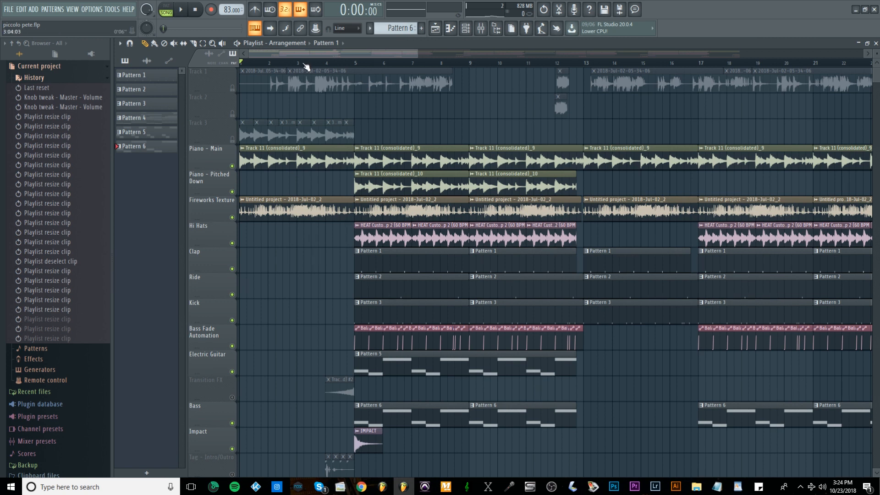
Unmute the Transition FX track and replay the arrangement from the start past bar 5 for comparison.
{"action": "left_click", "coordinate": [233, 398]}
{"action": "key", "text": "space"}
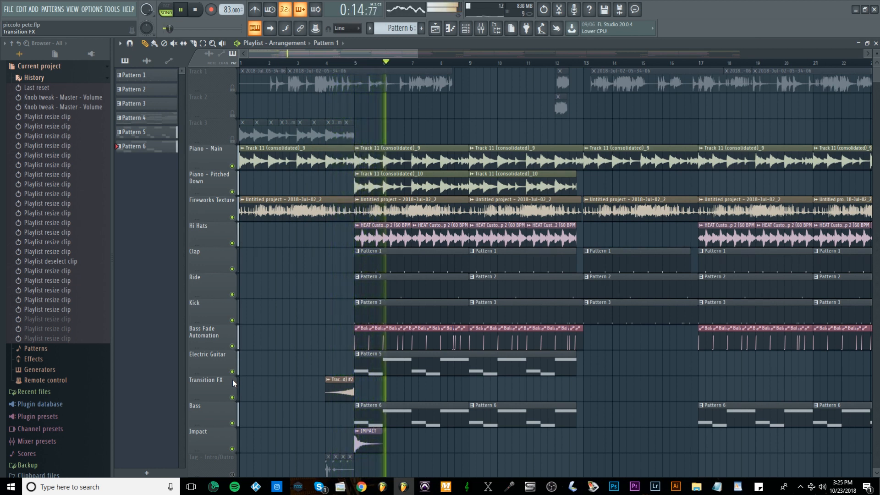
{"action": "key", "text": "space"}
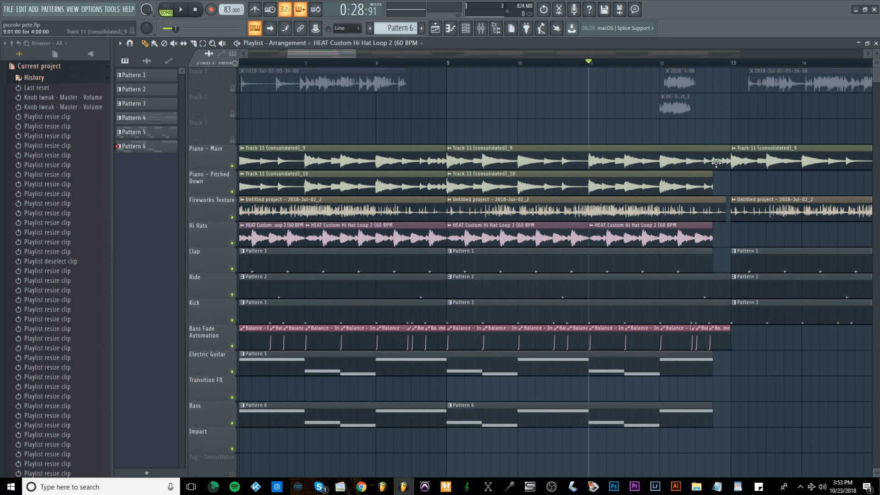
Extend the Piano - Pitched Down, Hi Hats, Electric Guitar and Bass clips to bar 13, and play the transition from bar 11.
{"action": "left_click_drag", "start_coordinate": [714, 176], "coordinate": [726, 176]}
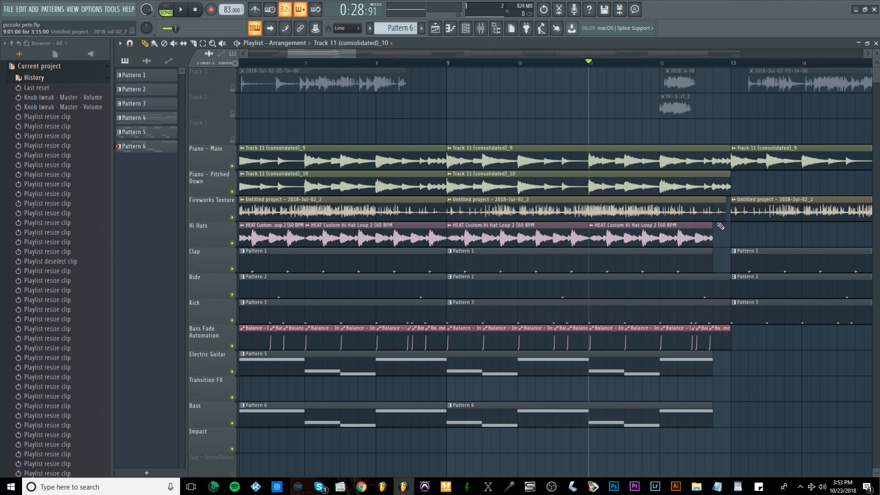
{"action": "left_click_drag", "start_coordinate": [714, 226], "coordinate": [730, 254]}
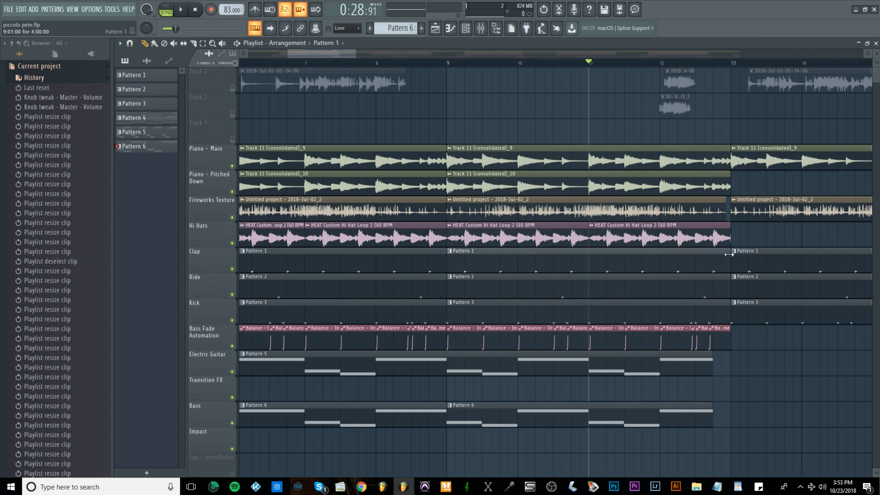
{"action": "left_click_drag", "start_coordinate": [711, 361], "coordinate": [730, 361]}
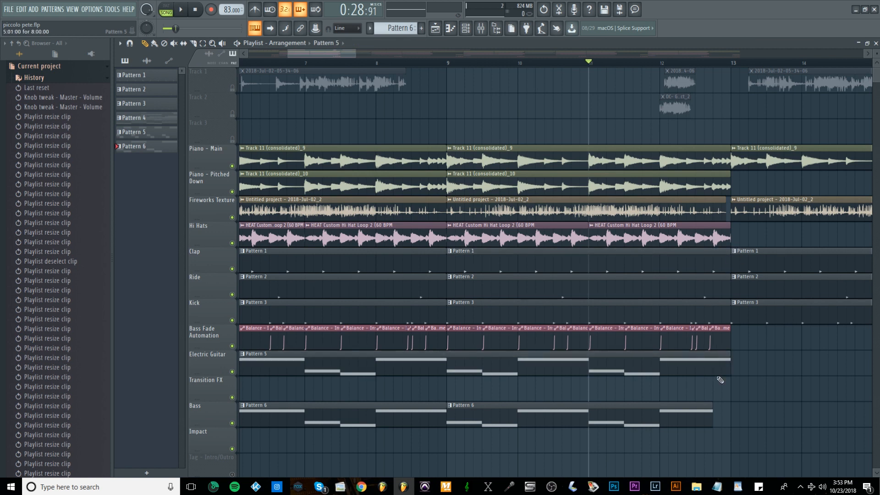
{"action": "left_click_drag", "start_coordinate": [710, 404], "coordinate": [730, 404]}
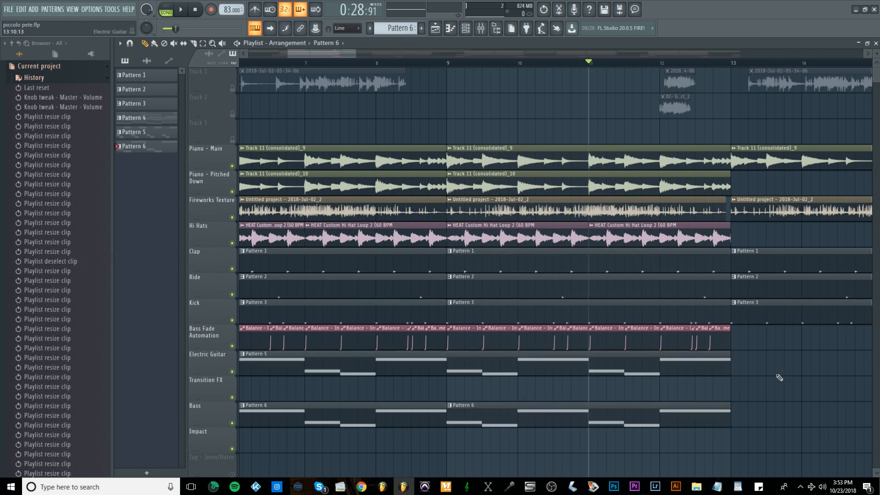
{"action": "key", "text": "space"}
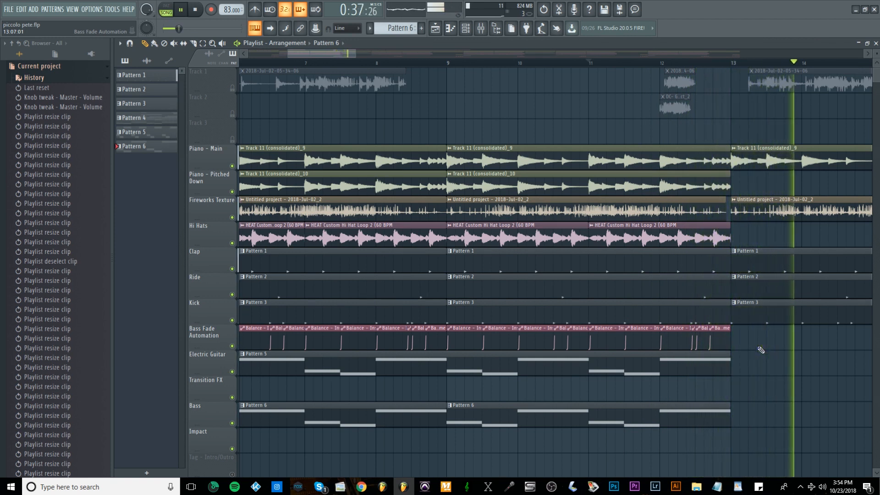
{"action": "key", "text": "space"}
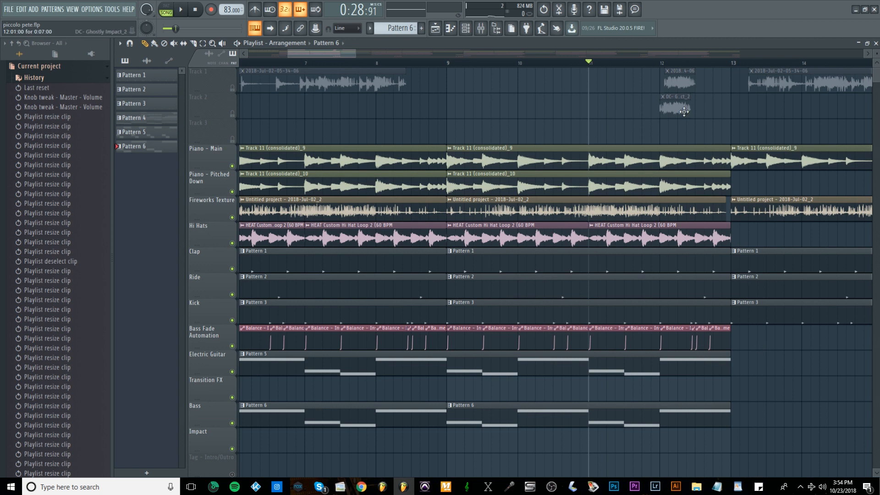
Shorten the Piano - Pitched Down, Hi Hats, Electric Guitar and Bass clips to end one beat before bar 13, and replay the transition.
{"action": "left_click", "coordinate": [730, 176]}
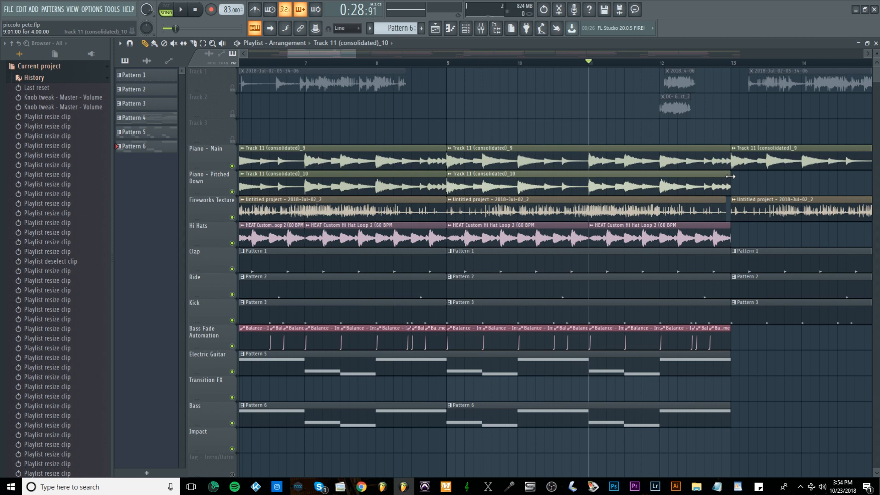
{"action": "left_click_drag", "start_coordinate": [730, 176], "coordinate": [713, 176]}
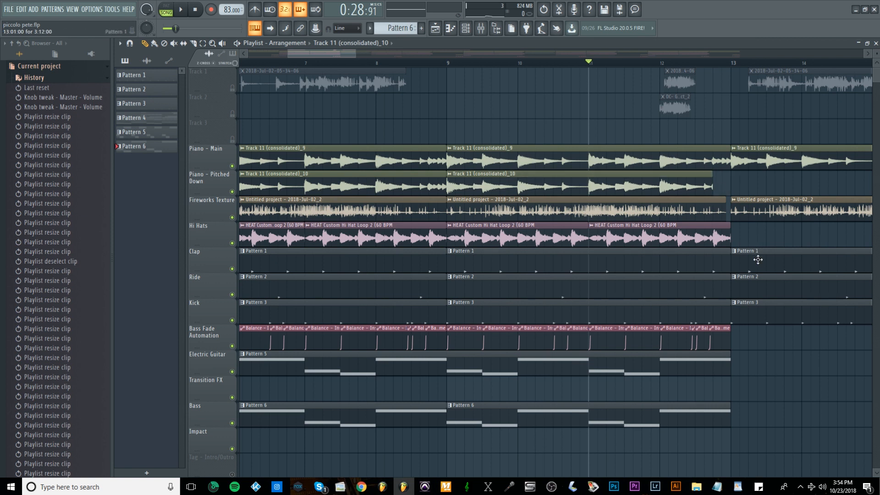
{"action": "left_click_drag", "start_coordinate": [731, 252], "coordinate": [710, 227]}
{"action": "left_click", "coordinate": [729, 360]}
{"action": "left_click_drag", "start_coordinate": [728, 360], "coordinate": [720, 357]}
{"action": "left_click", "coordinate": [728, 408]}
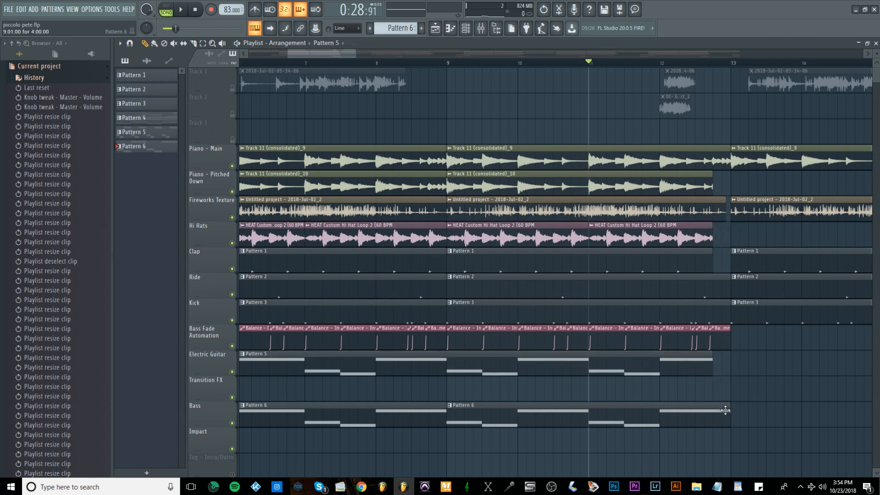
{"action": "left_click_drag", "start_coordinate": [728, 408], "coordinate": [713, 408]}
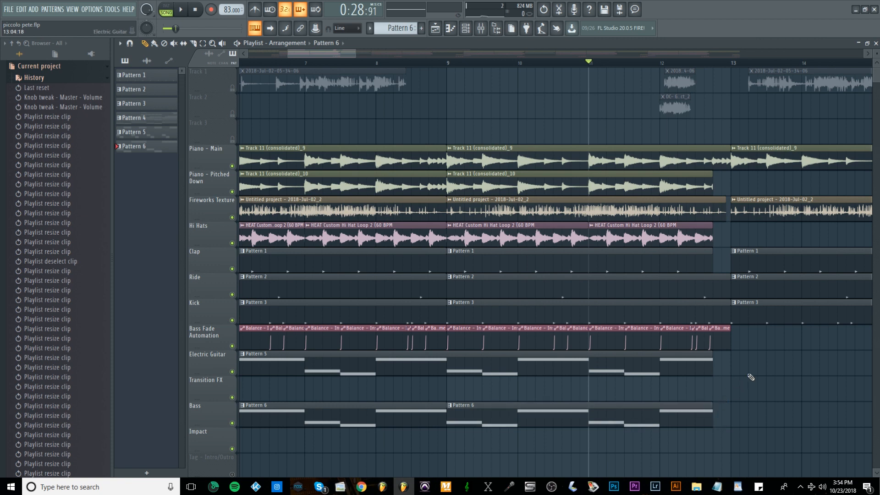
{"action": "key", "text": "space"}
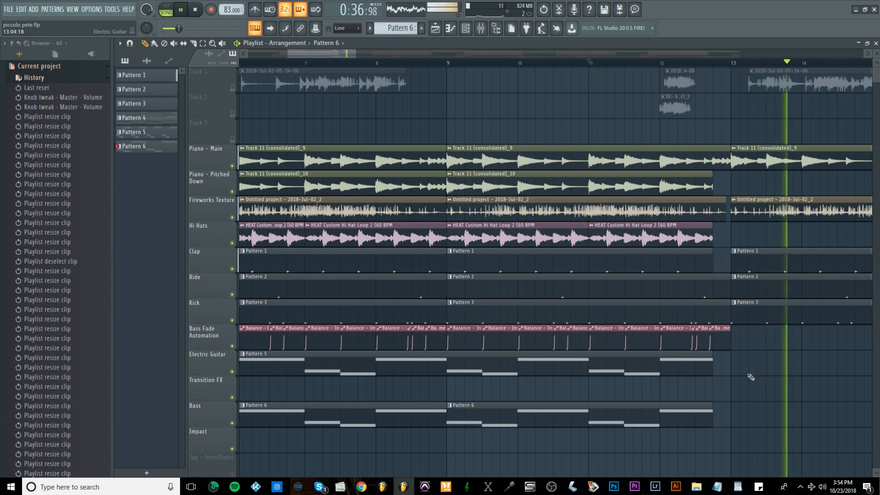
{"action": "key", "text": "space"}
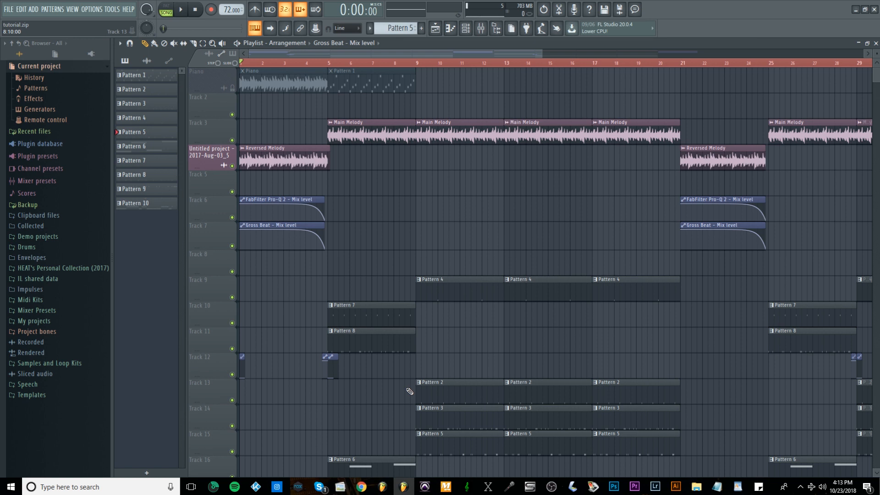
Check the Master track's effects in the mixer and play the arrangement from the start into bar 5.
{"action": "left_click", "coordinate": [481, 30]}
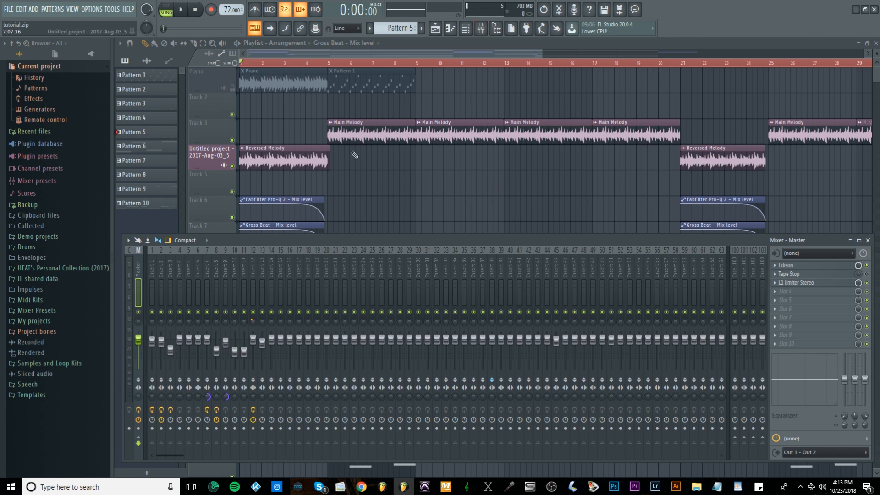
{"action": "key", "text": "F9"}
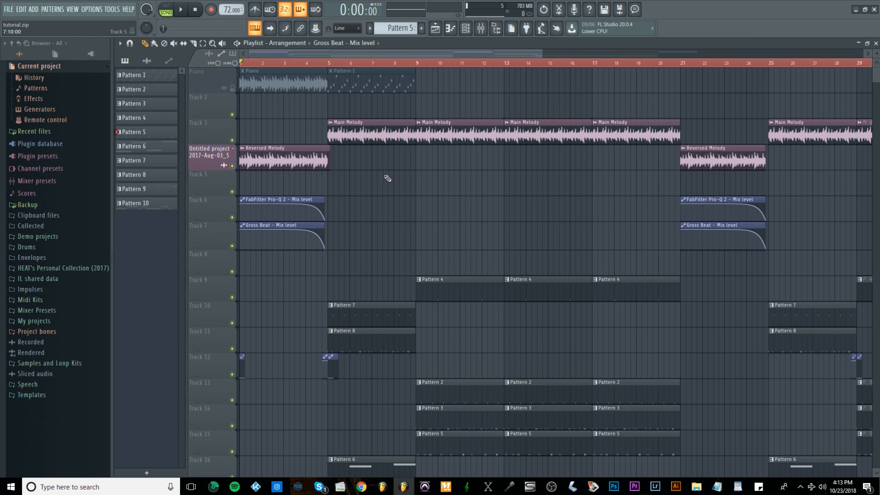
{"action": "key", "text": "space"}
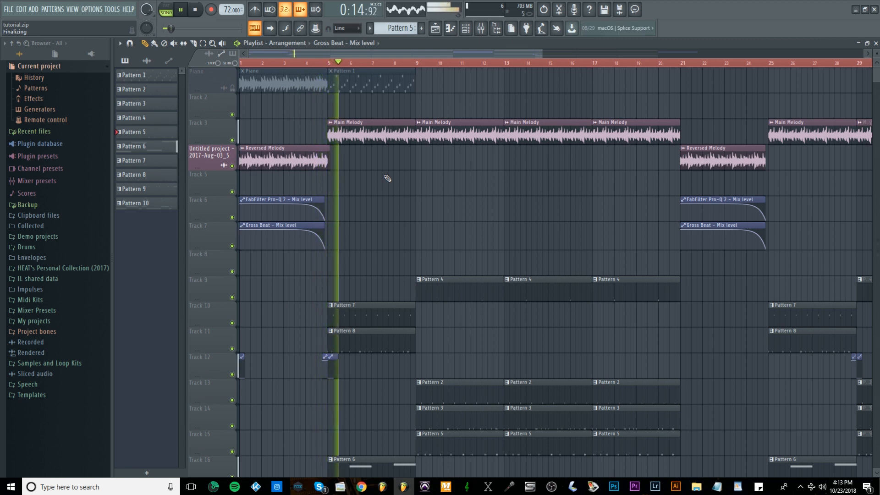
{"action": "key", "text": "space"}
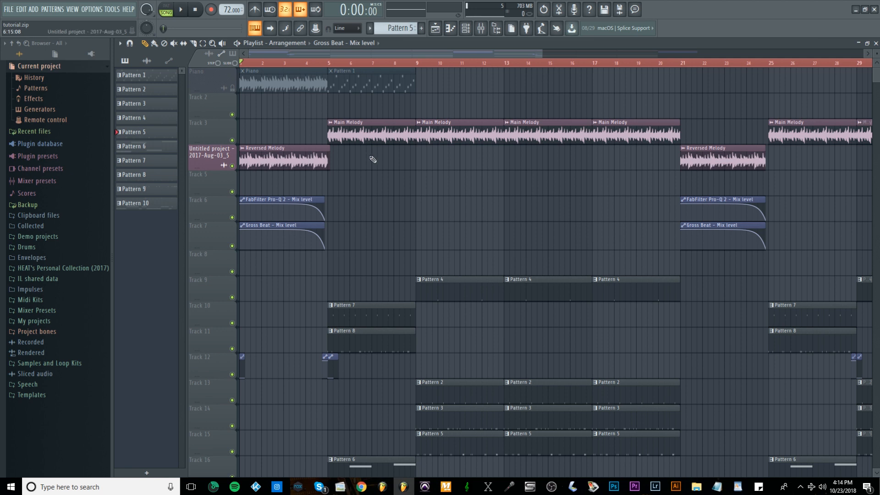
Review the Master effect slots again and replay the arrangement from the start past bar 6.
{"action": "left_click", "coordinate": [481, 29]}
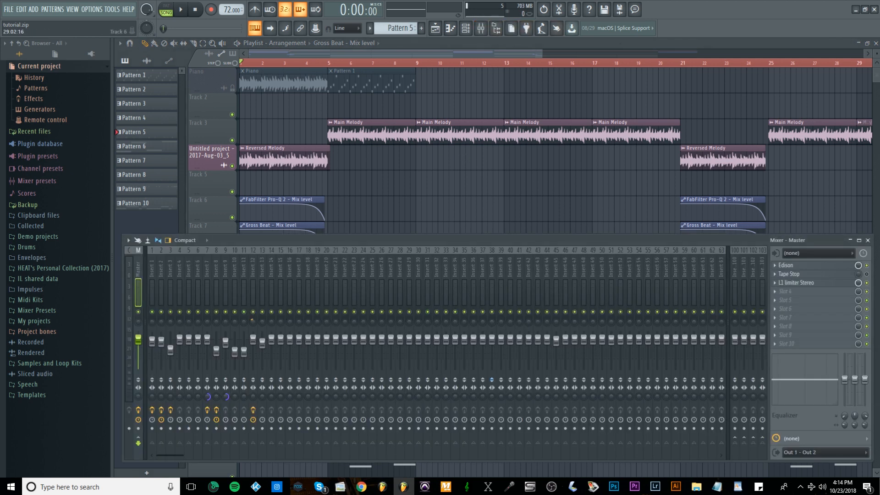
{"action": "key", "text": "F9"}
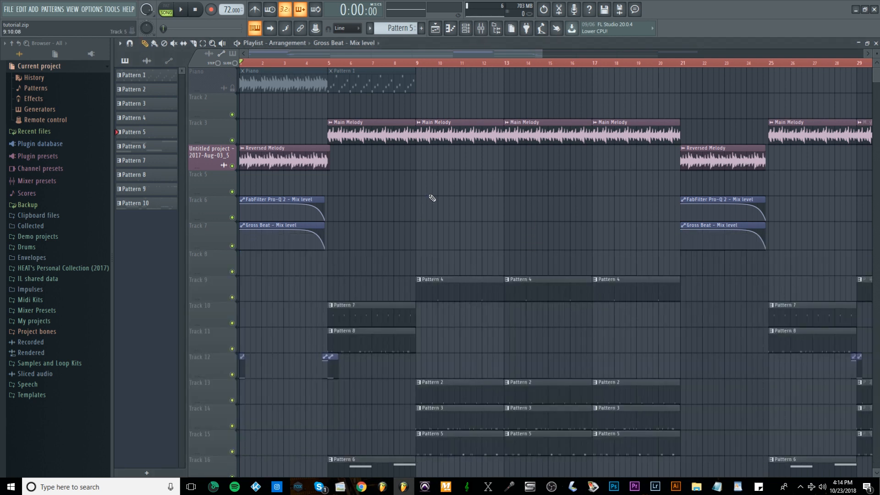
{"action": "key", "text": "space"}
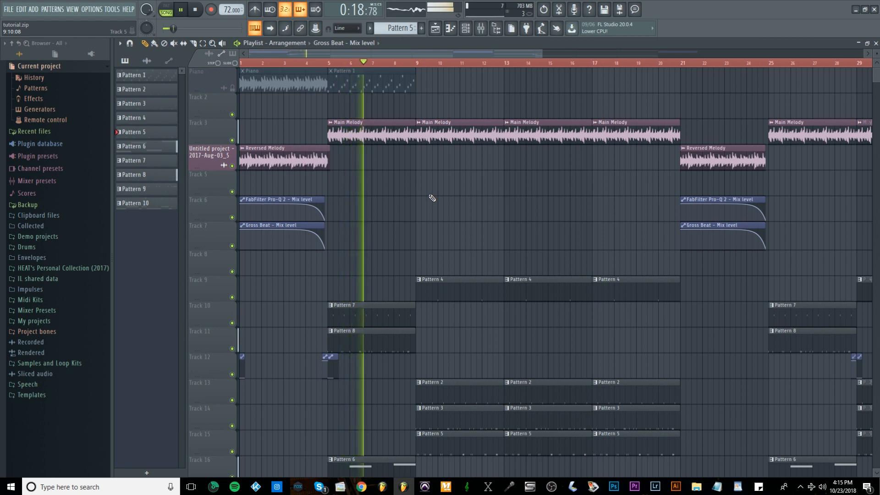
{"action": "key", "text": "space"}
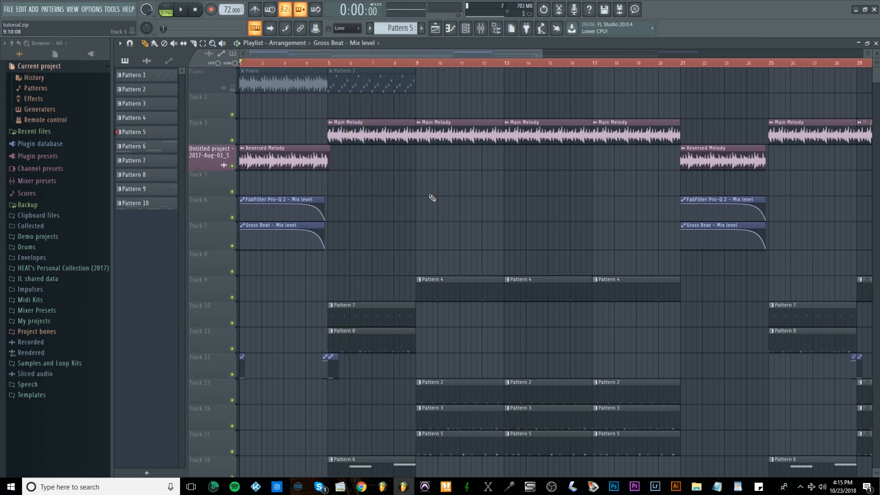